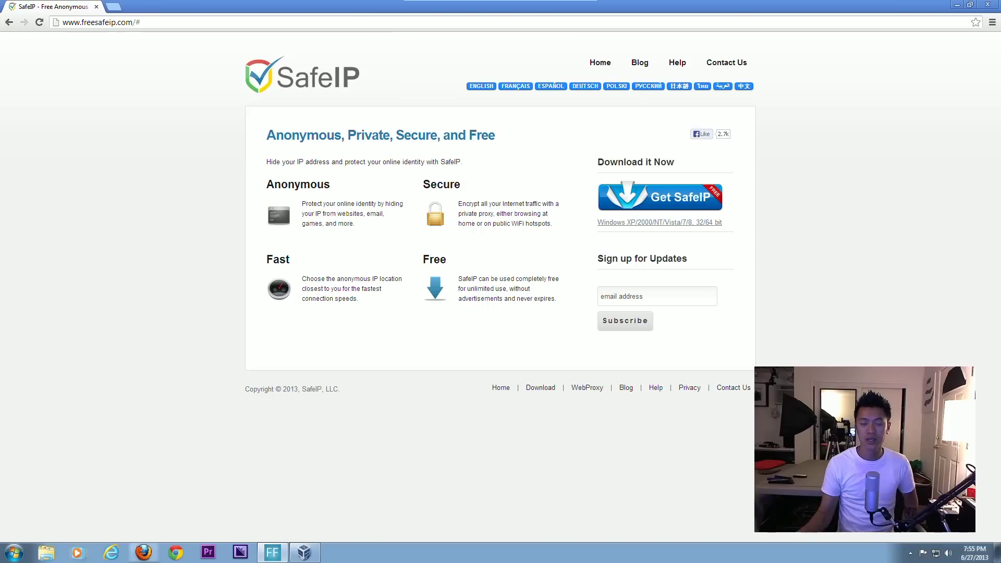
# - Download the free SafeIP installer (SafeIP.exe) from freesafeip.com
pyautogui.click(709, 222)
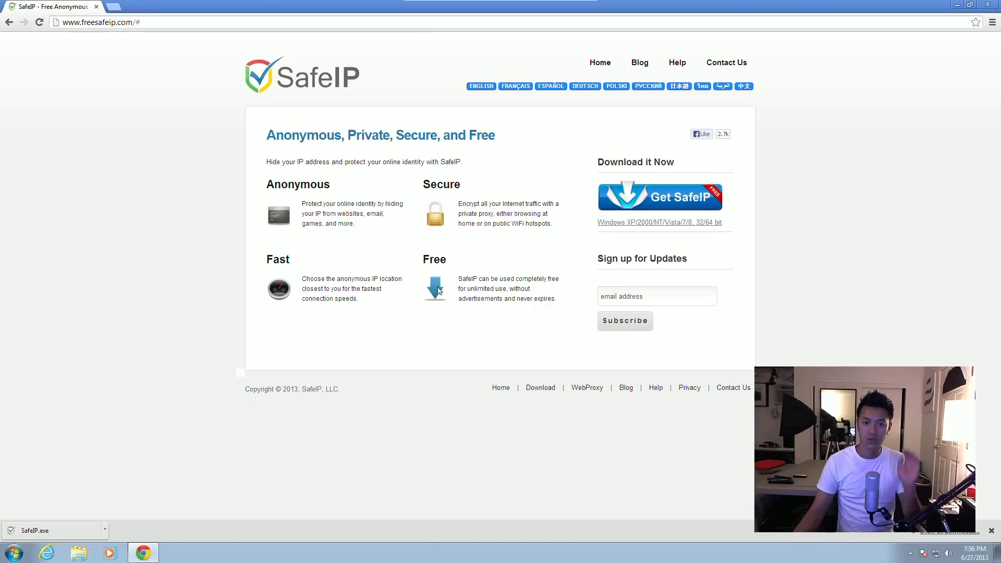
# - Launch SafeIP.exe from the desktop, allow the security warning and UAC prompt, and confirm the setup language
pyautogui.click(958, 7)
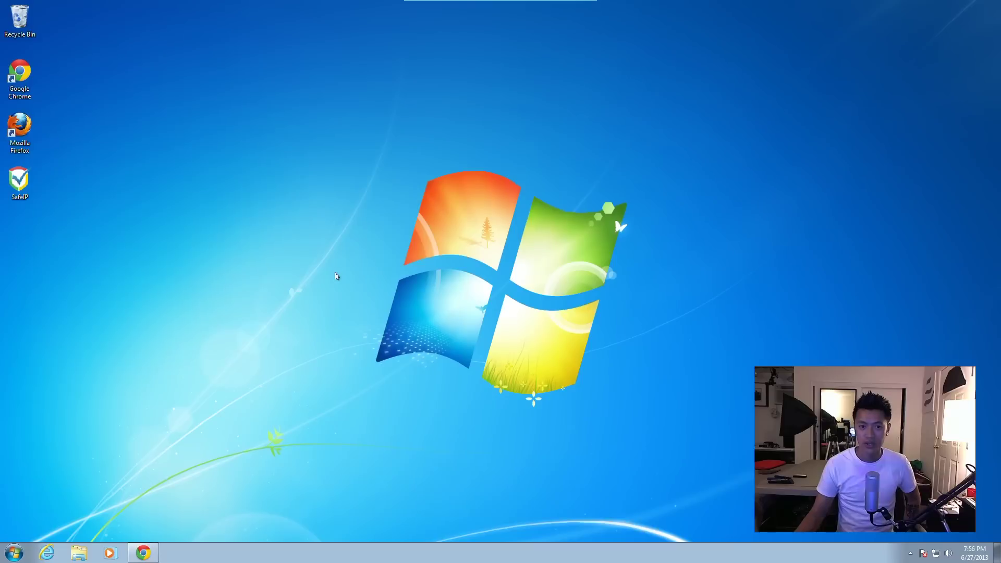
pyautogui.click(20, 181)
pyautogui.doubleClick(19, 181)
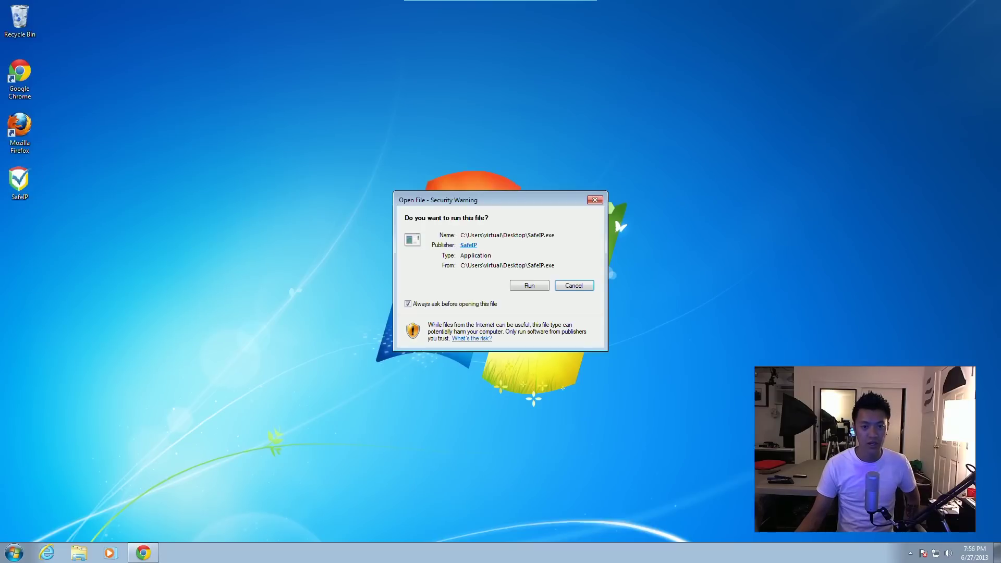
pyautogui.click(537, 285)
pyautogui.click(546, 287)
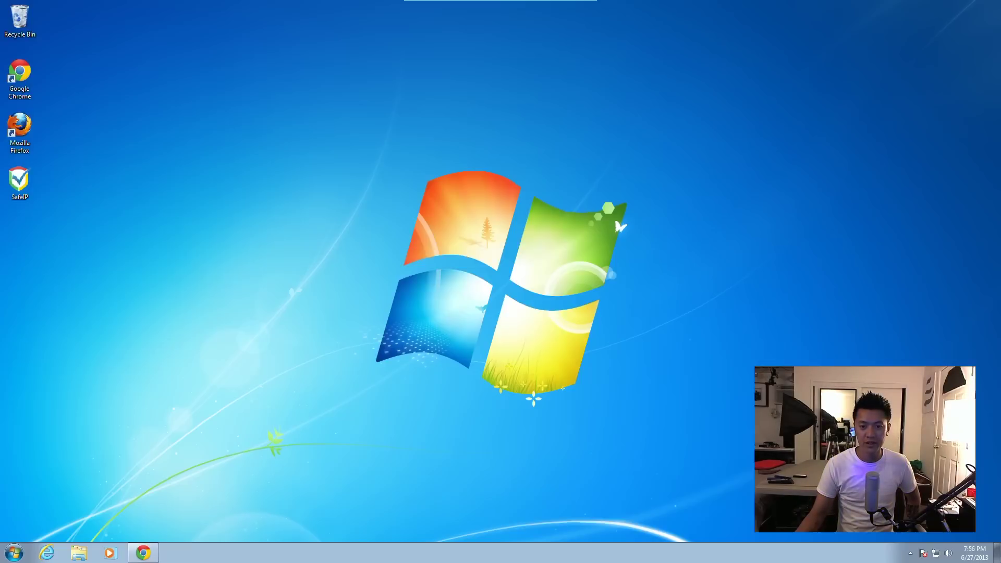
pyautogui.click(520, 300)
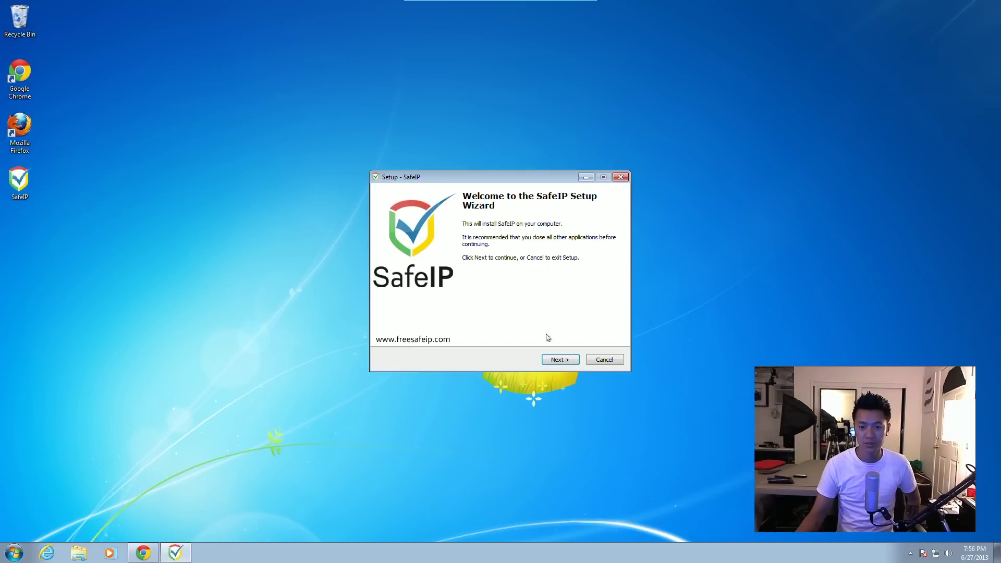
# - Accept the license, keep the default install folder, install SafeIP and finish the wizard
pyautogui.click(564, 360)
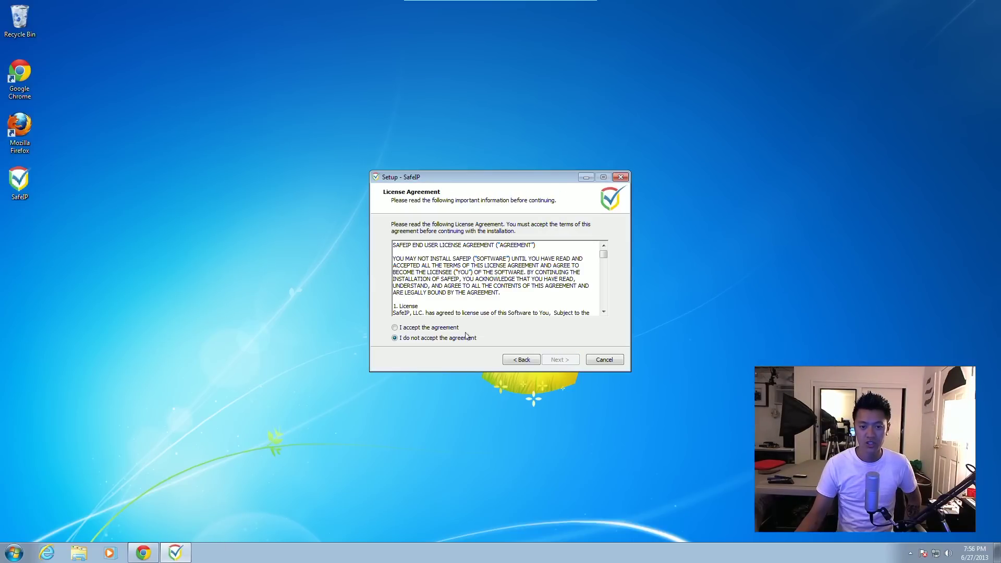
pyautogui.click(447, 328)
pyautogui.click(568, 363)
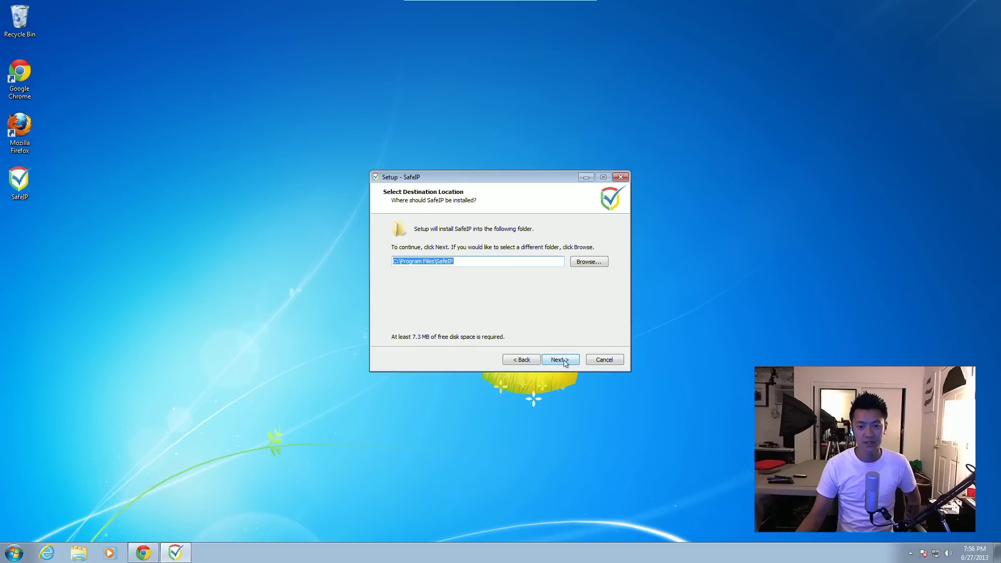
pyautogui.click(567, 362)
pyautogui.click(562, 361)
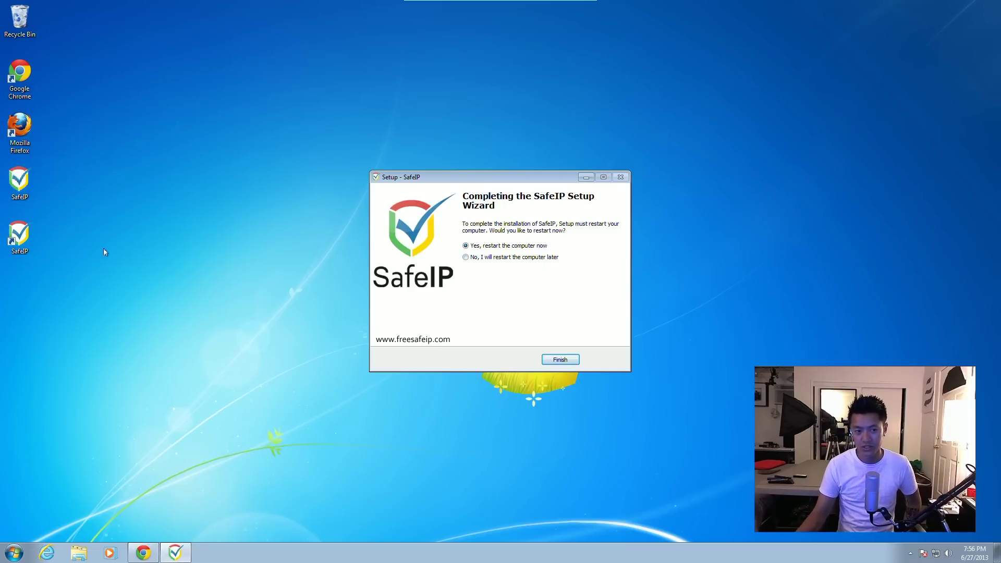
pyautogui.click(20, 237)
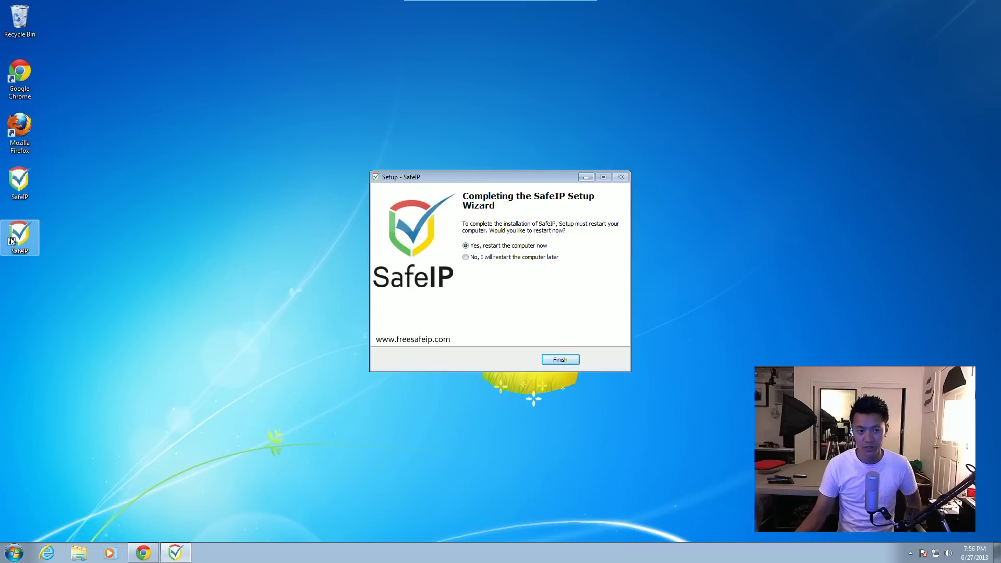
pyautogui.click(562, 360)
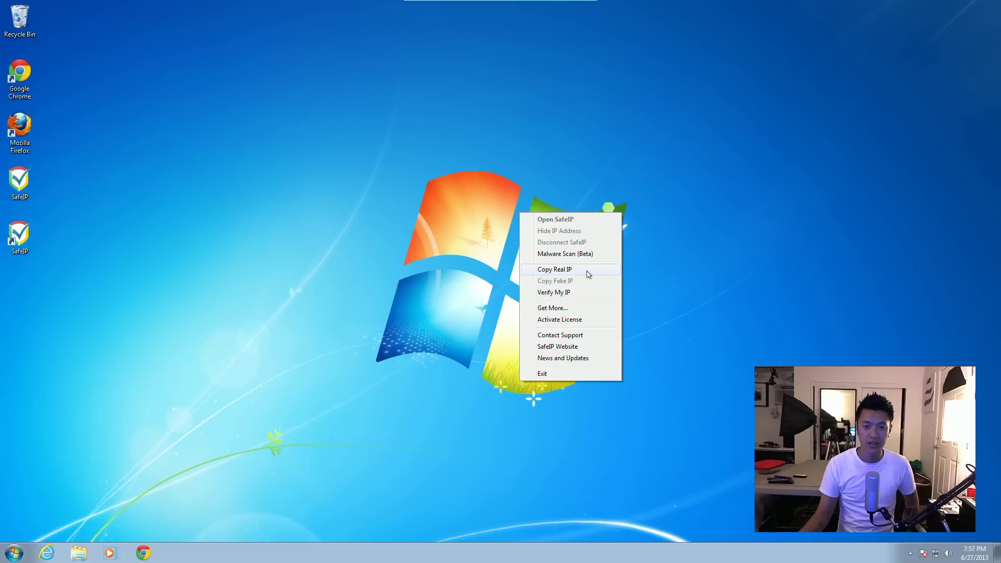
# - Open the SafeIP main window from the tray and reposition it on the desktop
pyautogui.click(555, 219)
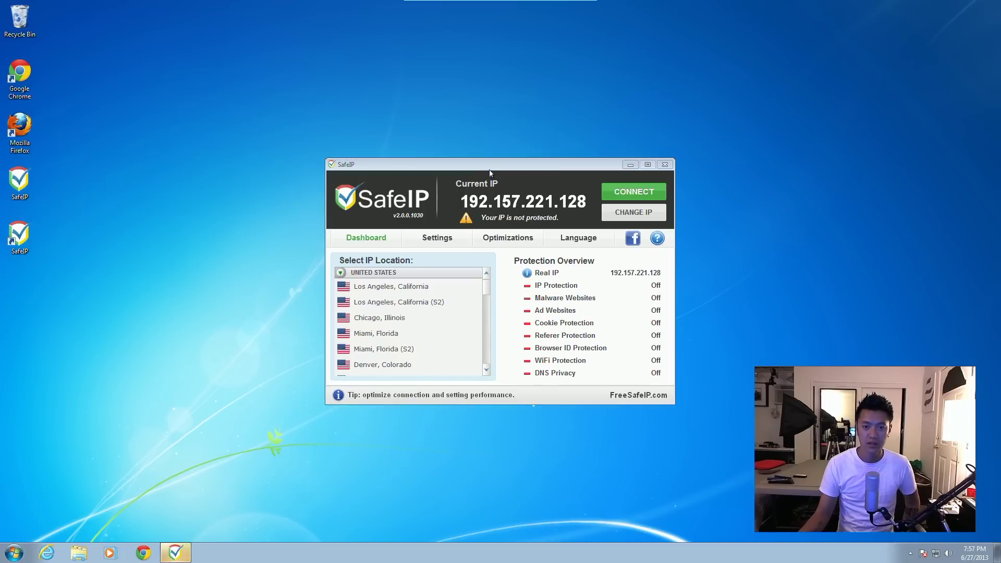
pyautogui.moveTo(521, 228); pyautogui.dragTo(513, 212)
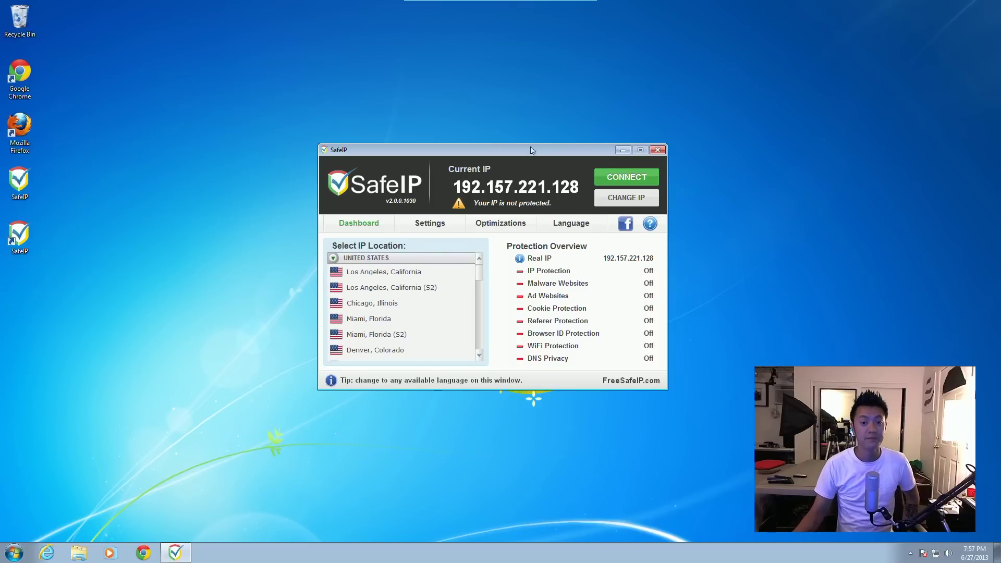
pyautogui.moveTo(533, 151); pyautogui.dragTo(537, 175)
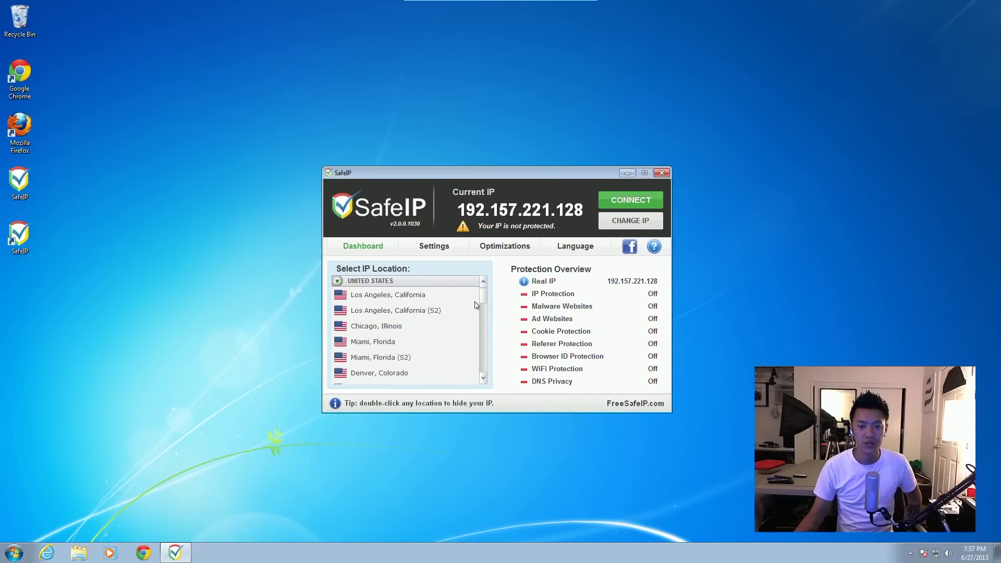
# - Pick Los Angeles, California (S2) from the United States location list, after briefly trying Chicago, Illinois
pyautogui.click(420, 313)
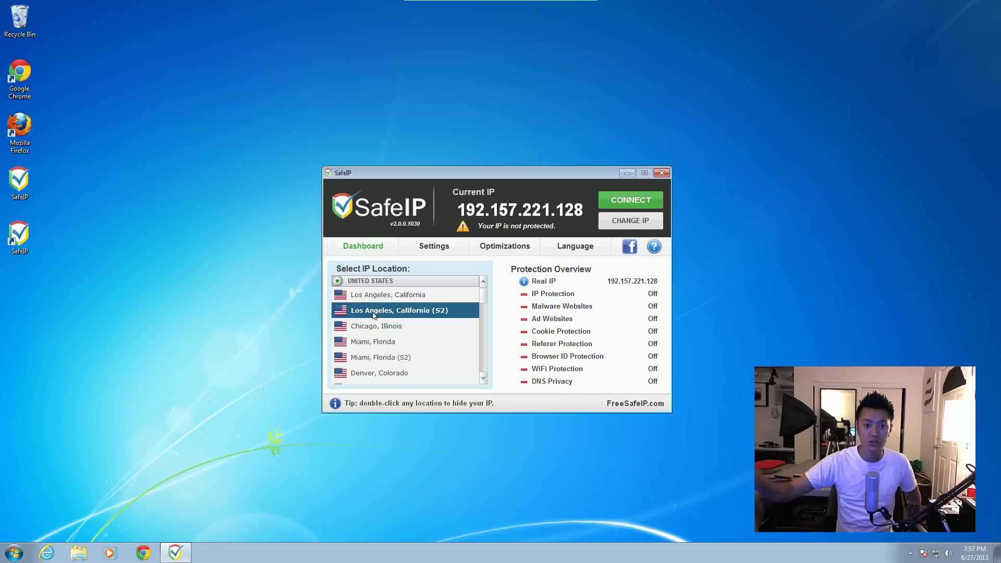
pyautogui.moveTo(485, 296); pyautogui.dragTo(485, 299)
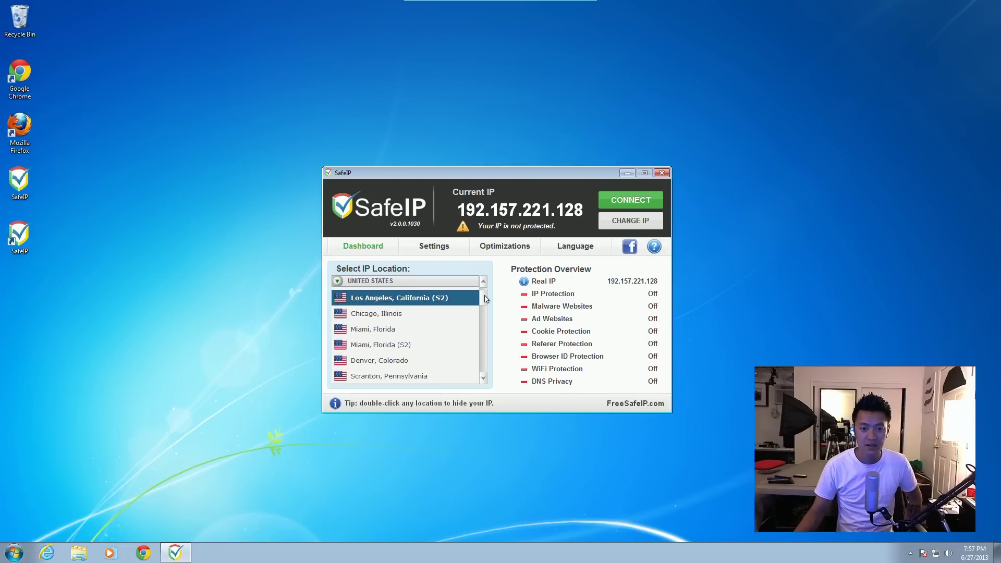
pyautogui.click(371, 313)
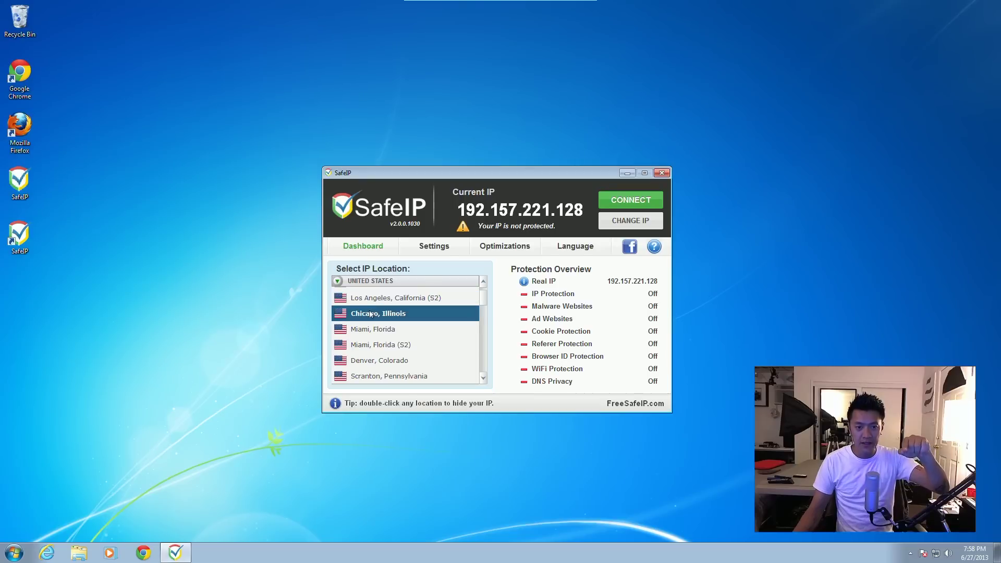
pyautogui.click(371, 301)
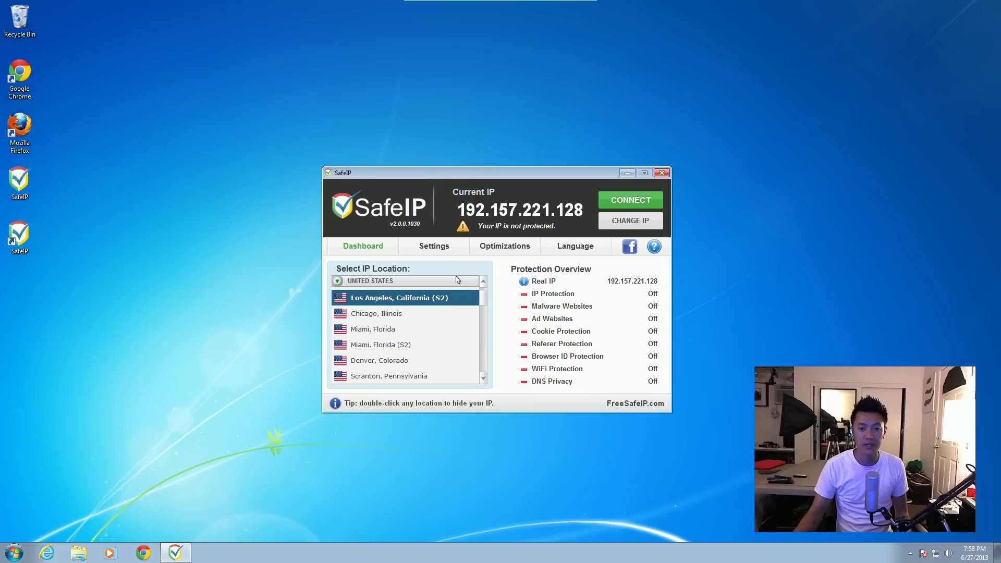
# - Show SafeIP's Settings tab and tick Malware protection
pyautogui.click(436, 249)
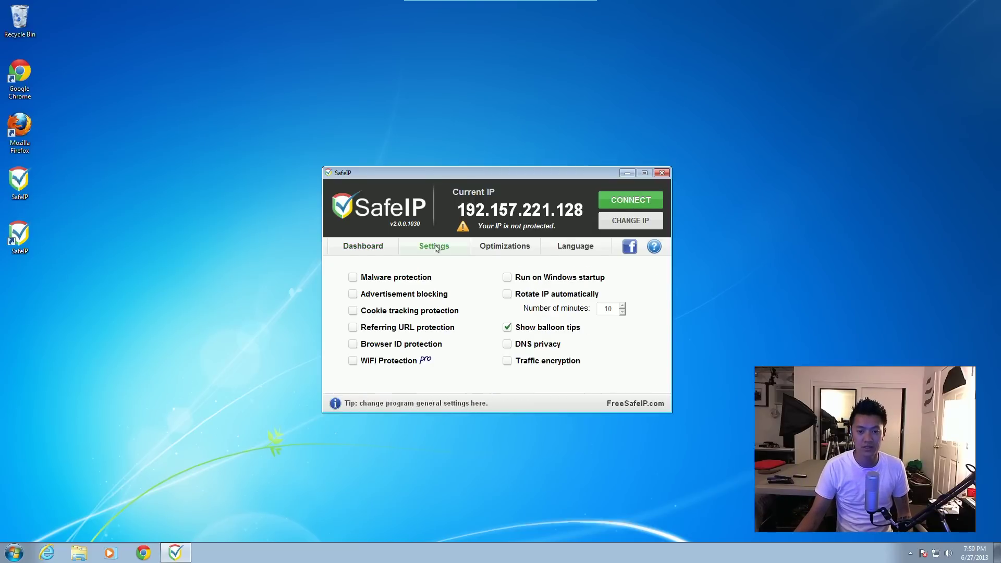
pyautogui.click(375, 255)
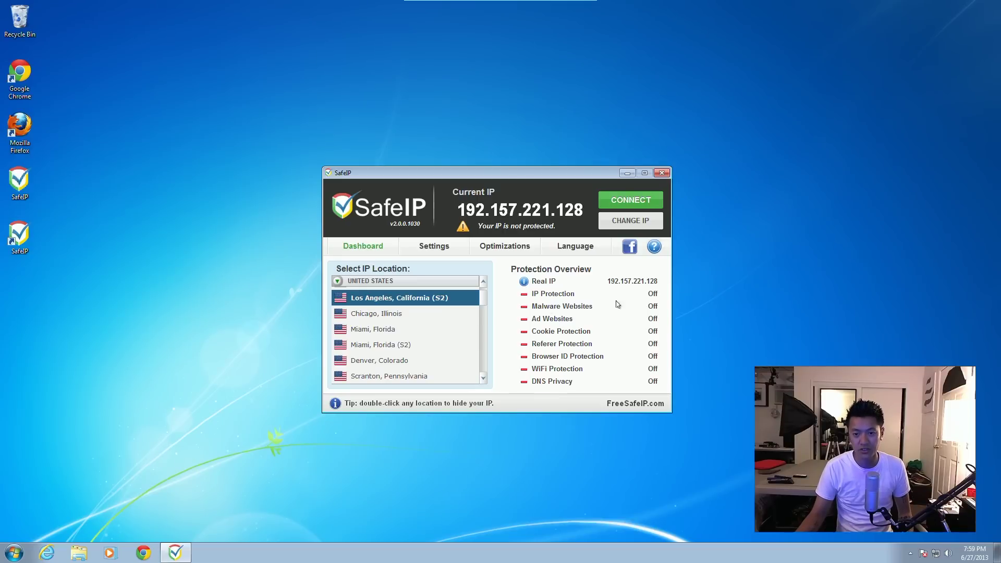
pyautogui.click(431, 247)
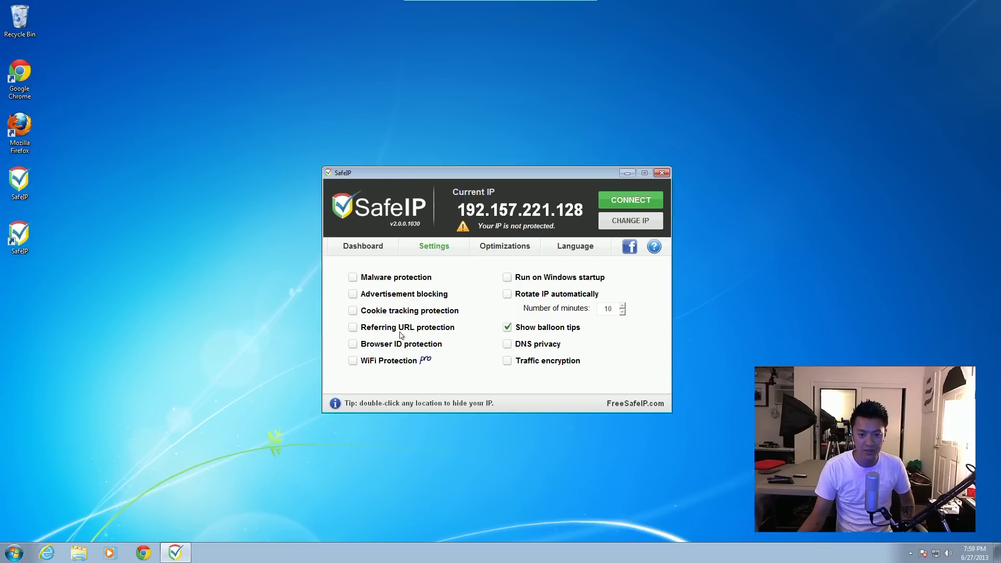
pyautogui.click(378, 279)
# - Tick Advertisement, Cookie tracking, Referring URL and Browser ID protection, plus DNS privacy
pyautogui.click(381, 294)
pyautogui.click(385, 311)
pyautogui.click(386, 329)
pyautogui.click(388, 344)
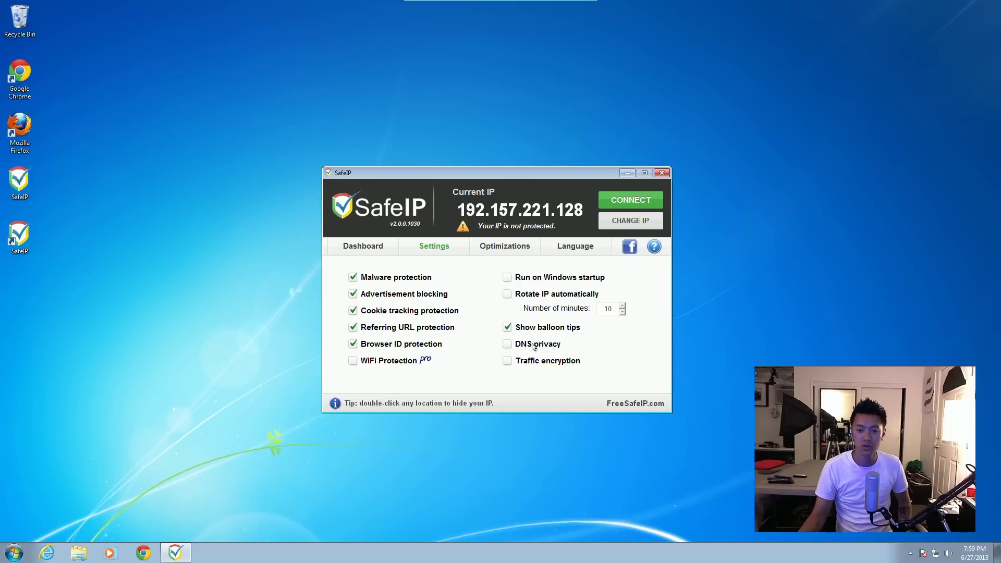
pyautogui.click(510, 345)
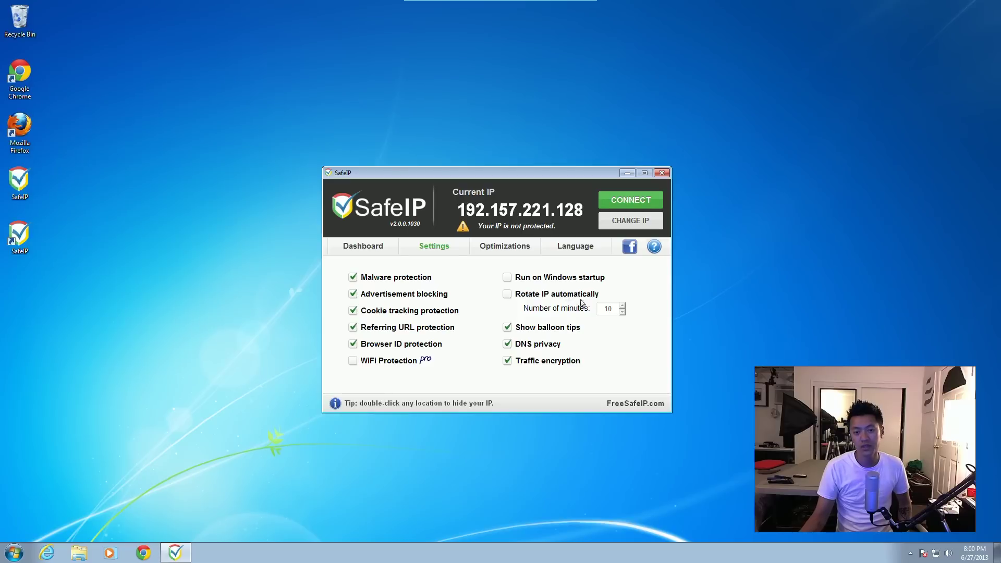
# - Read the Rotate IP automatically tip, view the Optimizations options, then return to the Dashboard overview
pyautogui.moveTo(563, 301)
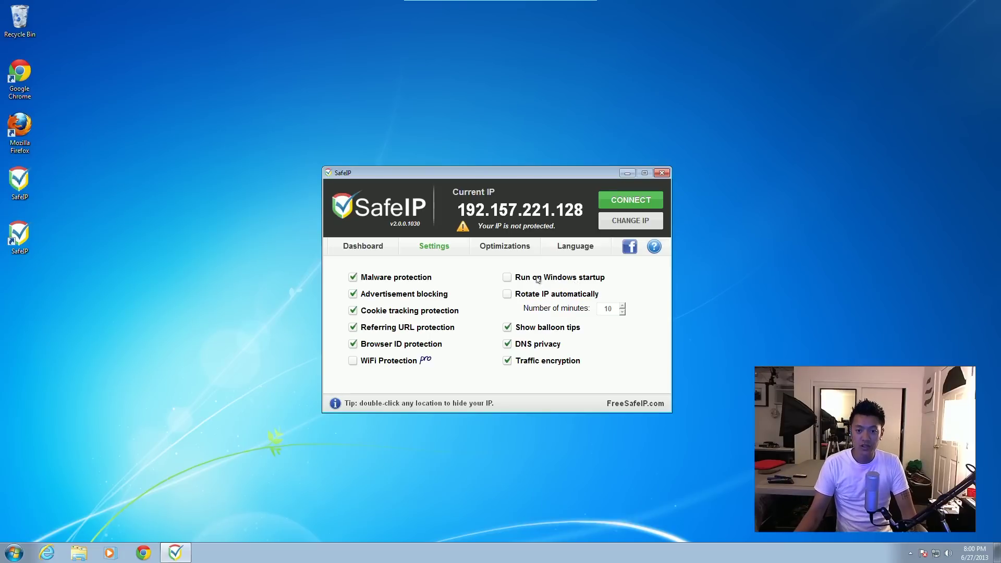
pyautogui.click(501, 249)
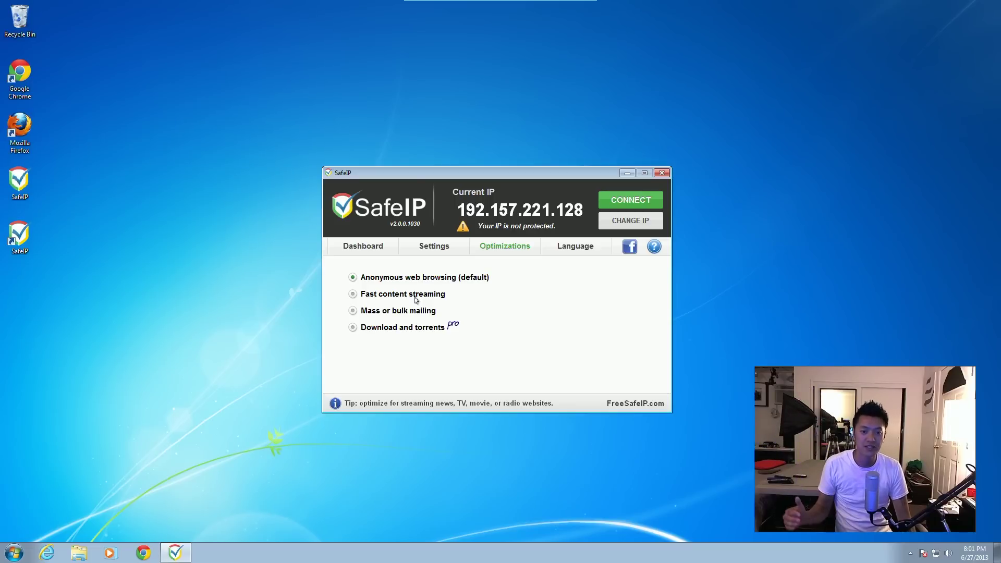
pyautogui.click(362, 252)
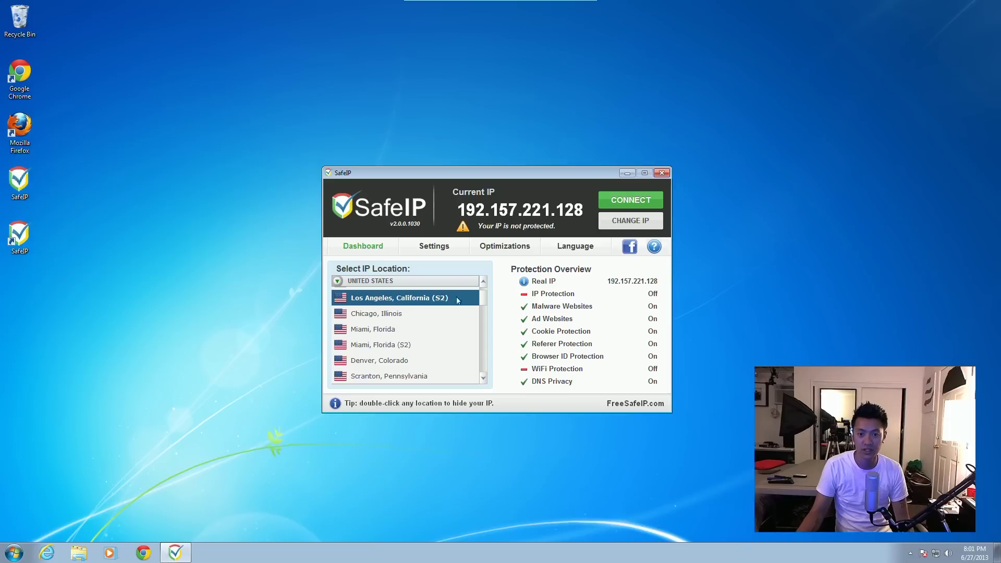
pyautogui.click(509, 249)
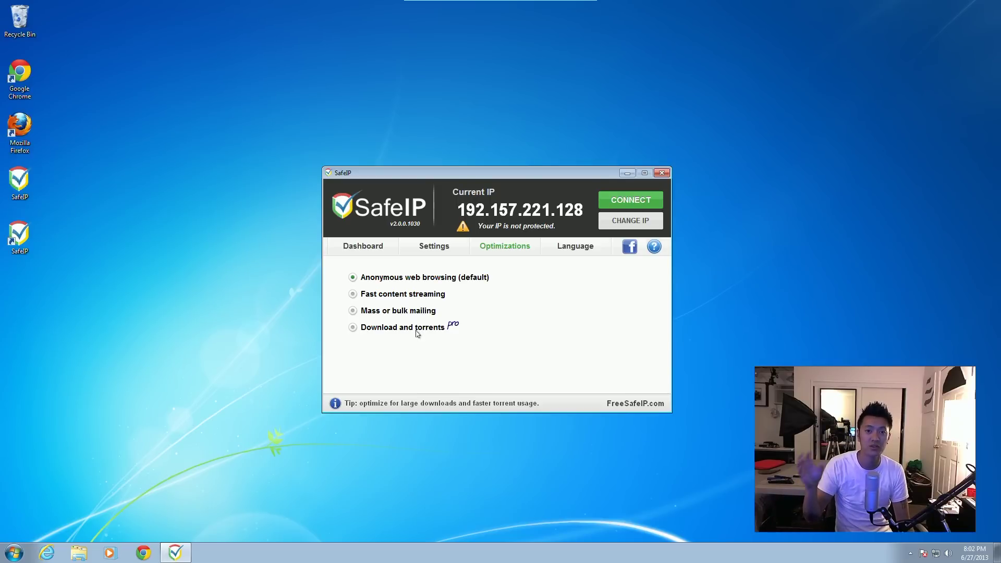
pyautogui.click(385, 332)
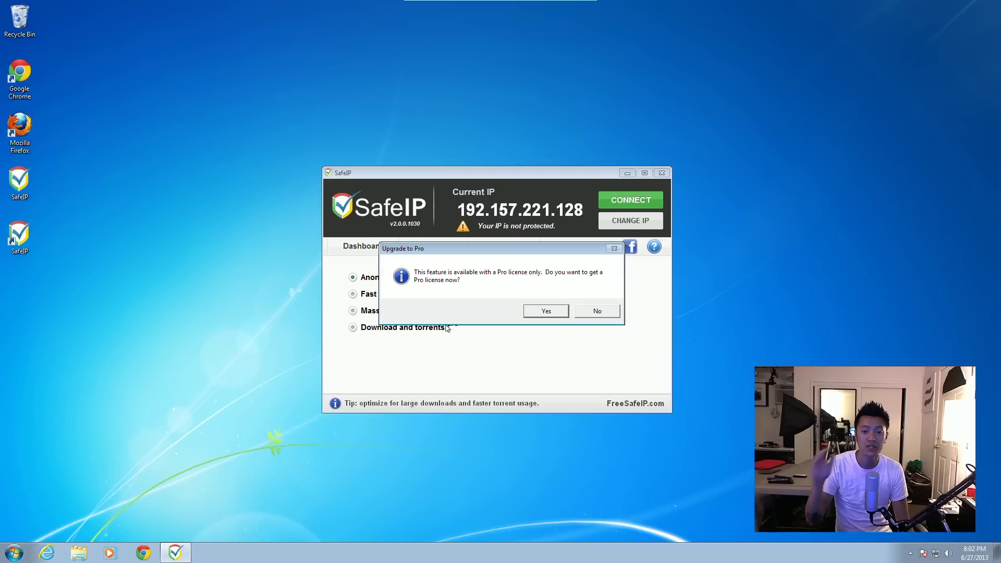
pyautogui.click(546, 311)
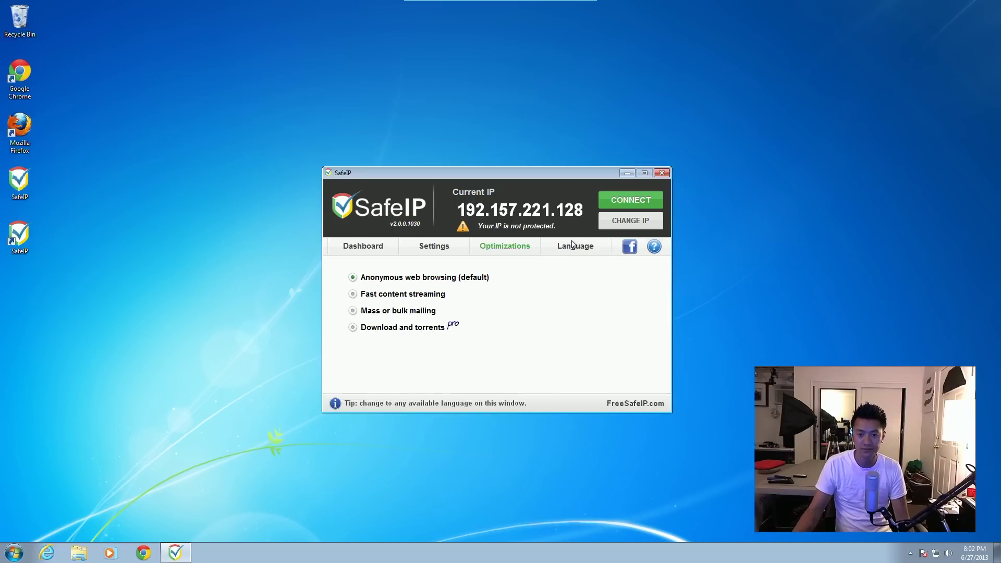
# - View the Language tab, return to the Dashboard, move the SafeIP window higher, and minimize the VM
pyautogui.click(575, 250)
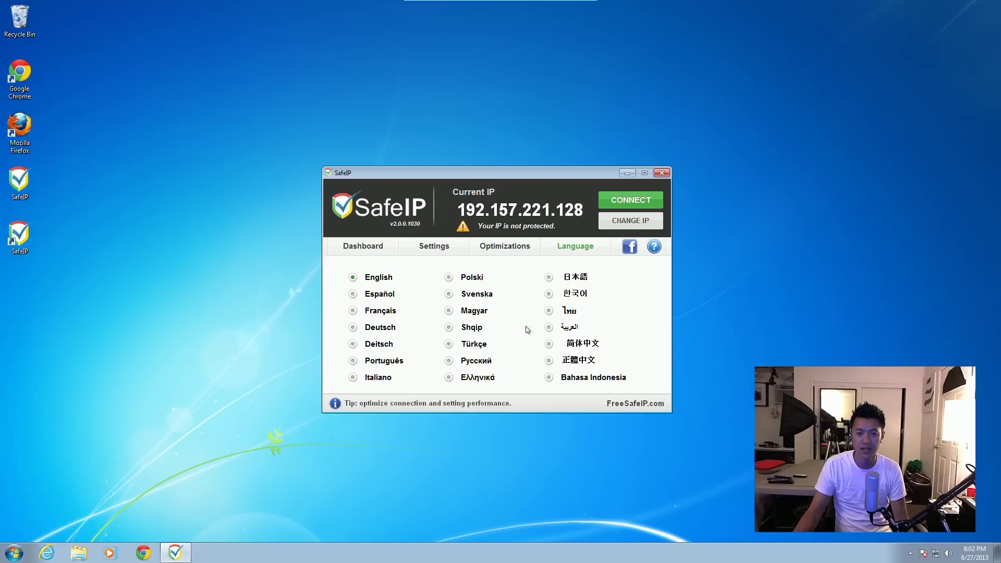
pyautogui.click(359, 247)
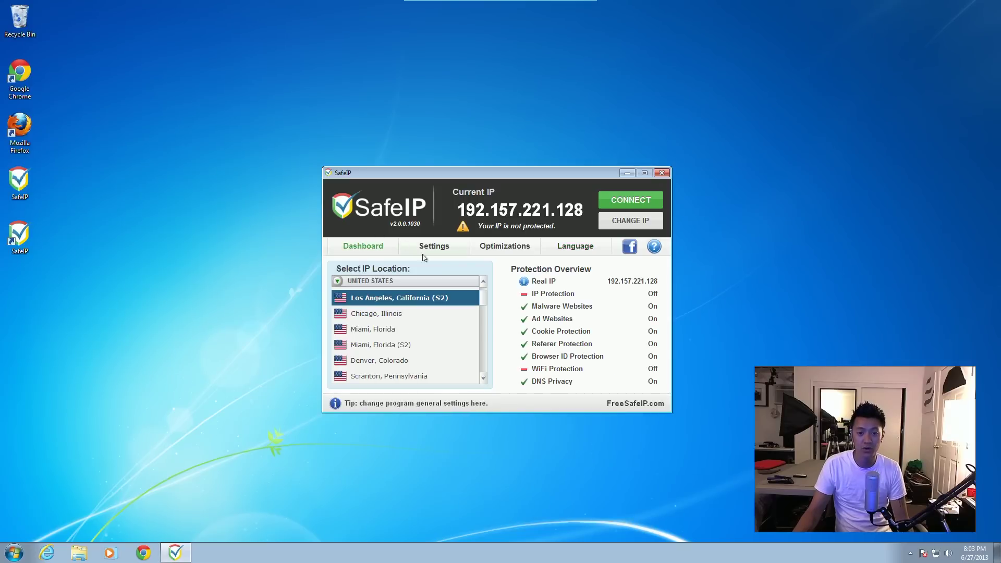
pyautogui.scroll(-1, 513, 289)
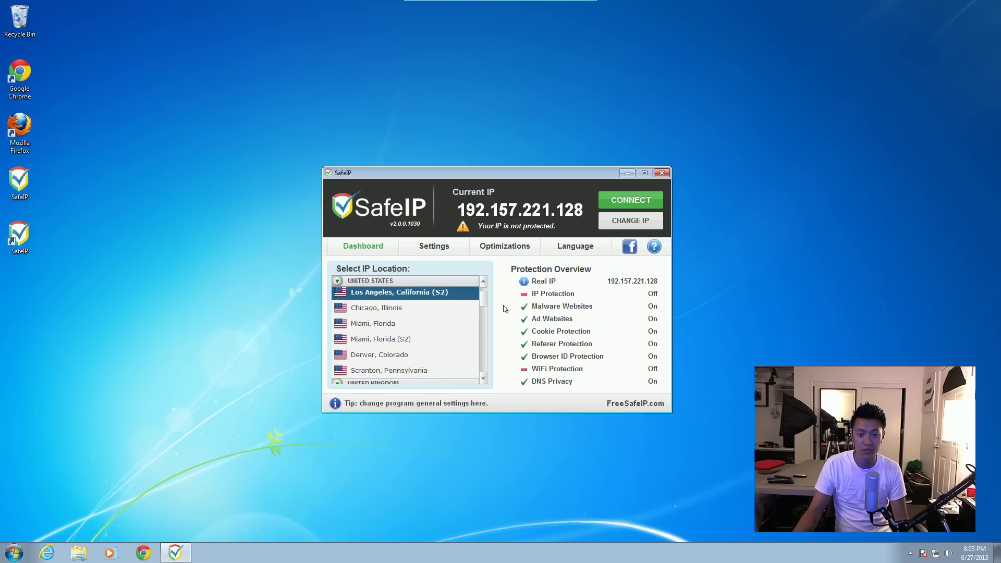
pyautogui.moveTo(480, 304); pyautogui.dragTo(495, 261)
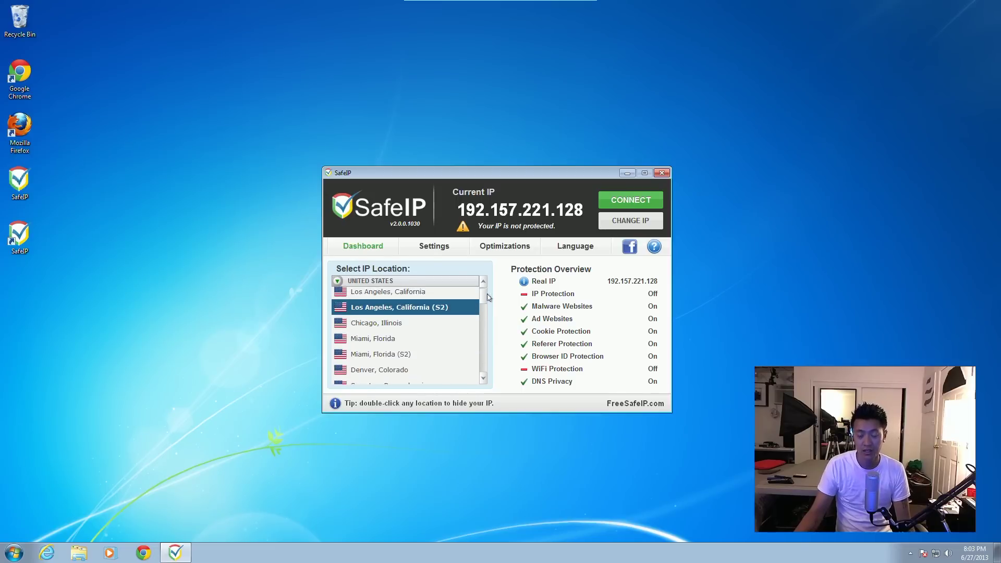
pyautogui.moveTo(502, 175); pyautogui.dragTo(502, 135)
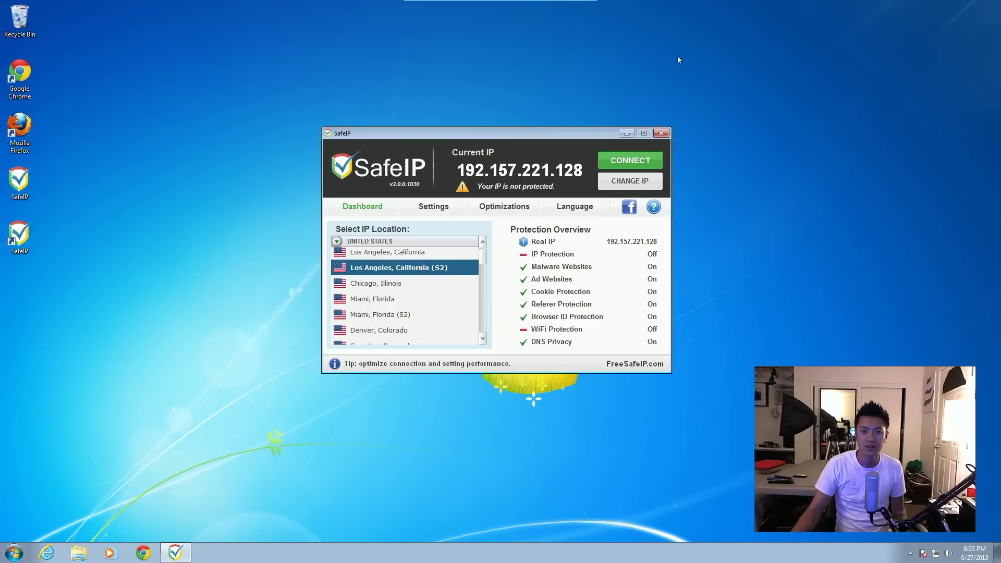
pyautogui.click(580, 8)
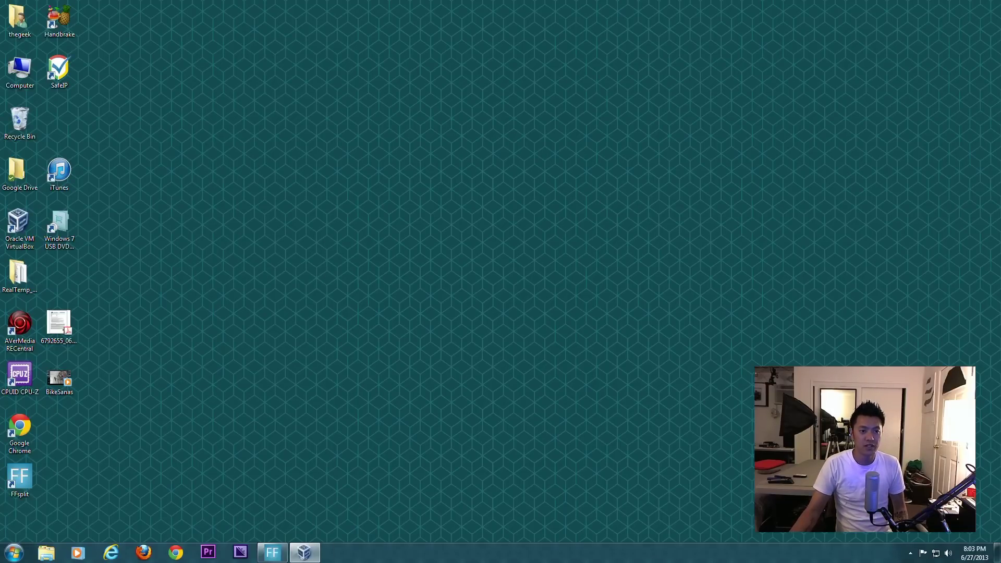
# - Restore the VirtualBox window from the taskbar and maximize it to fill the screen
pyautogui.click(304, 552)
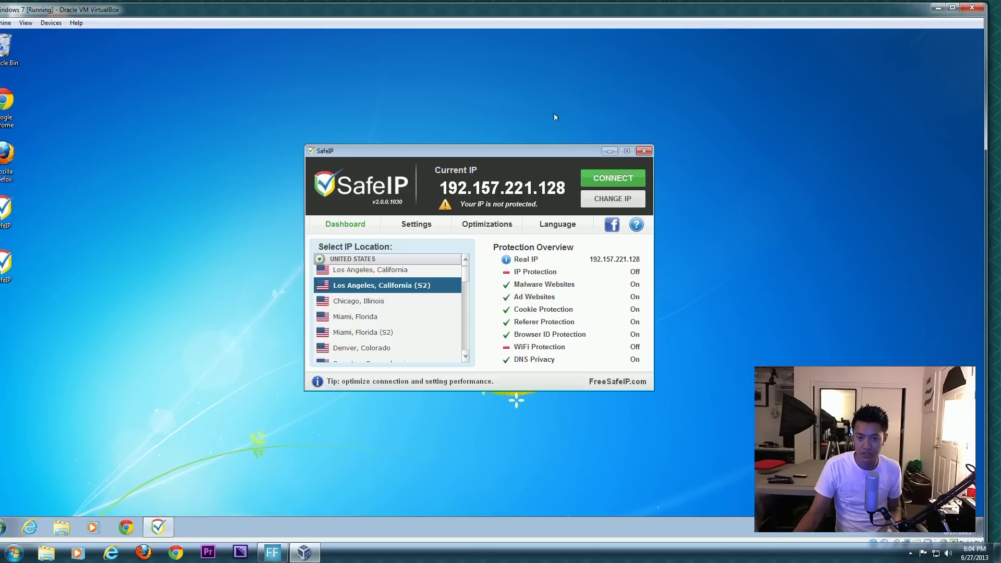
pyautogui.doubleClick(740, 14)
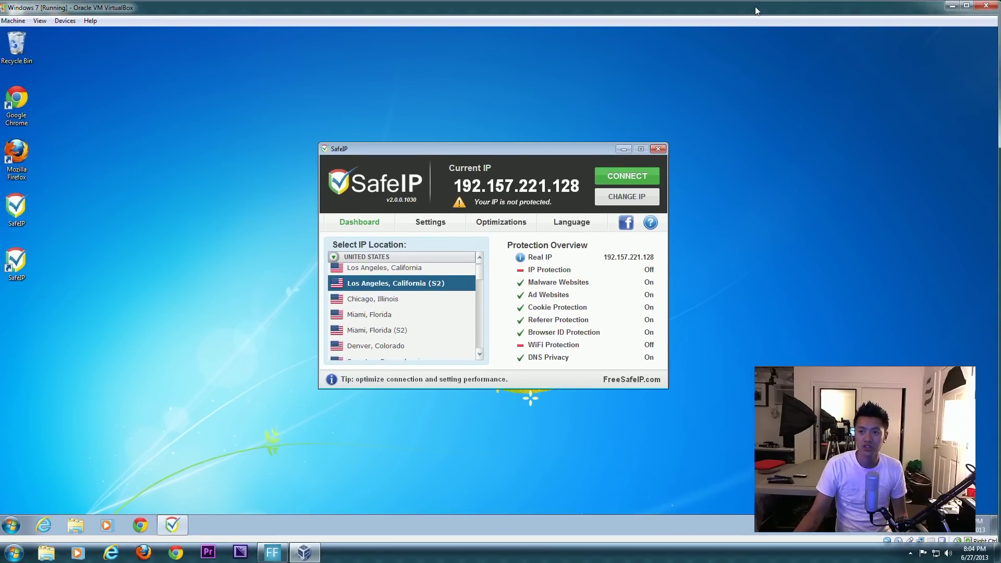